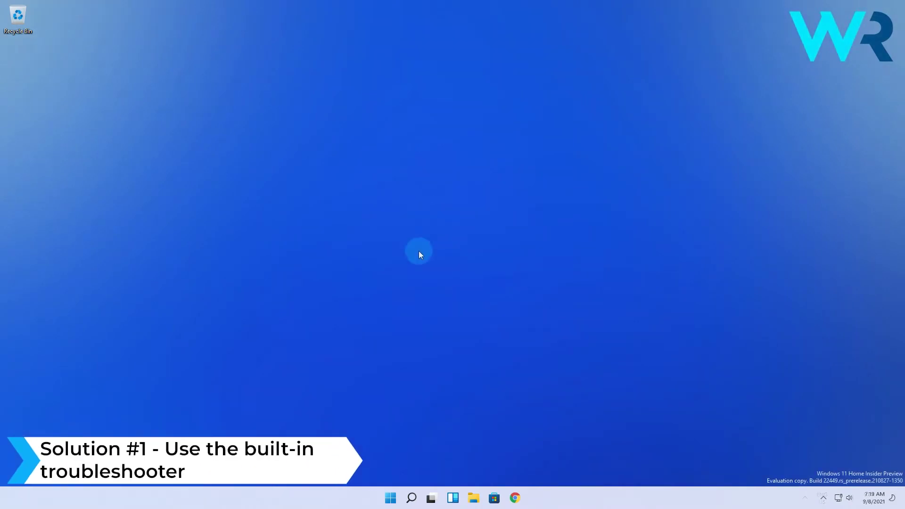
Step: Launch Settings from Start and go to the Troubleshoot page
left_click(390, 499)
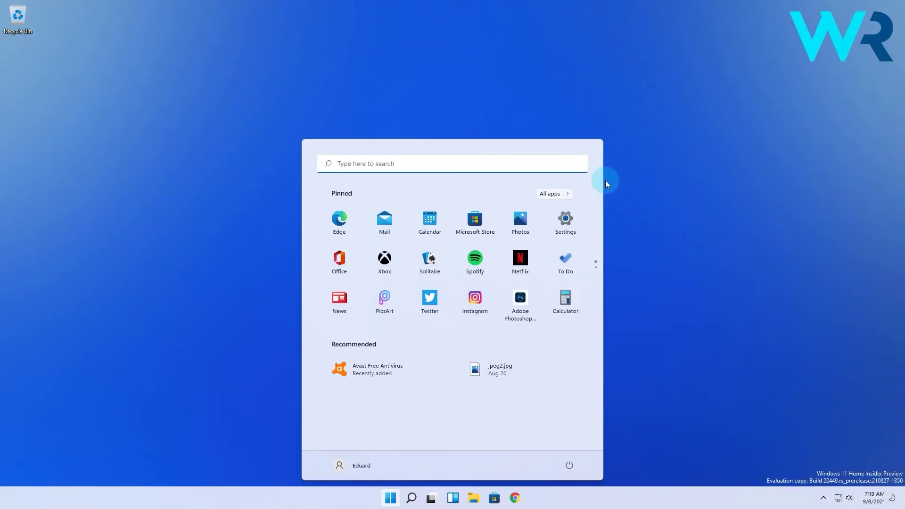
left_click(566, 221)
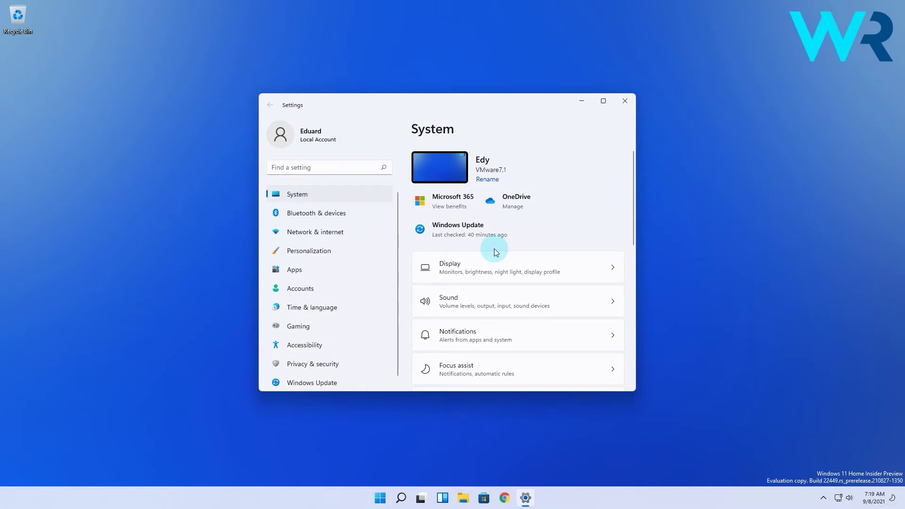
scroll(534, 267, "down", 3)
scroll(533, 267, "down", 3)
scroll(545, 266, "down", 1)
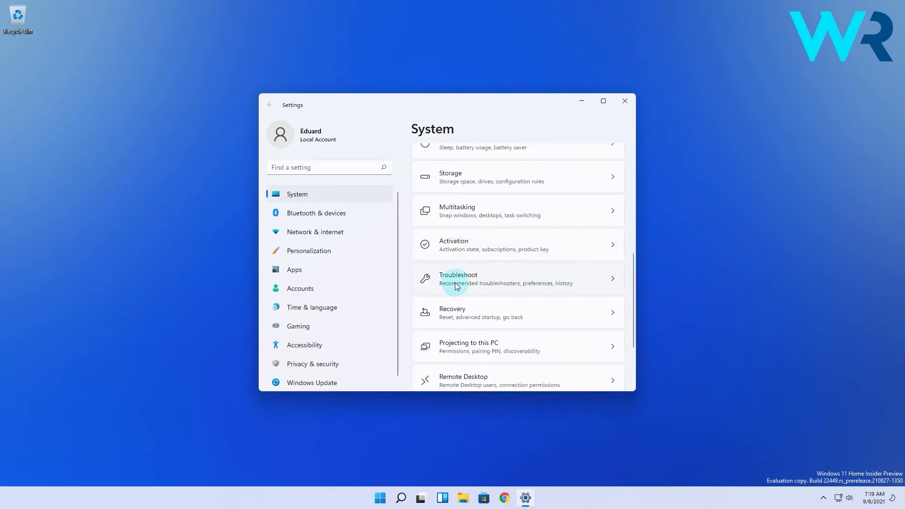
left_click(613, 279)
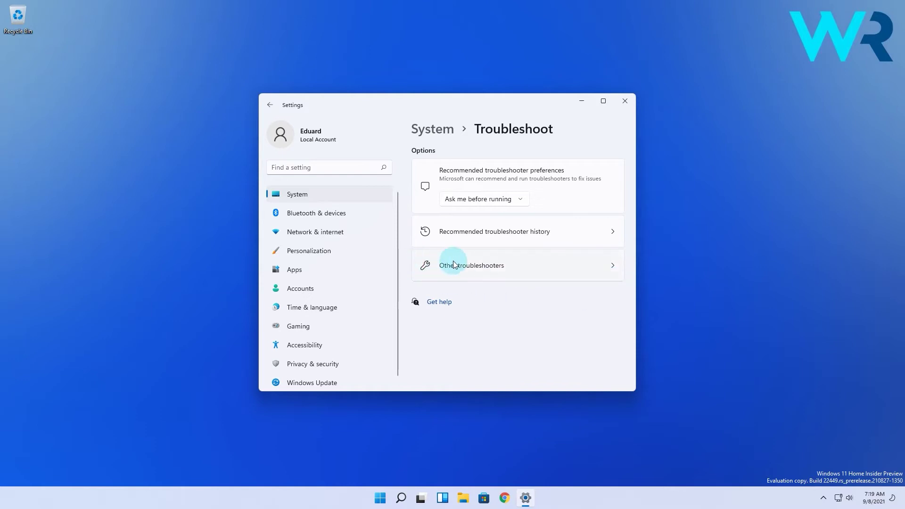
Step: Run the Internet Connections troubleshooter from Other troubleshooters and close its dialog
left_click(613, 266)
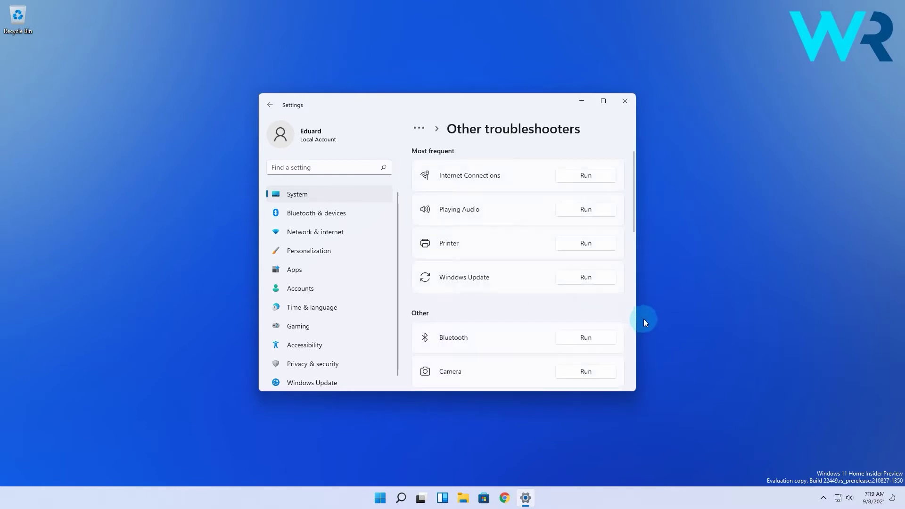
left_click(585, 176)
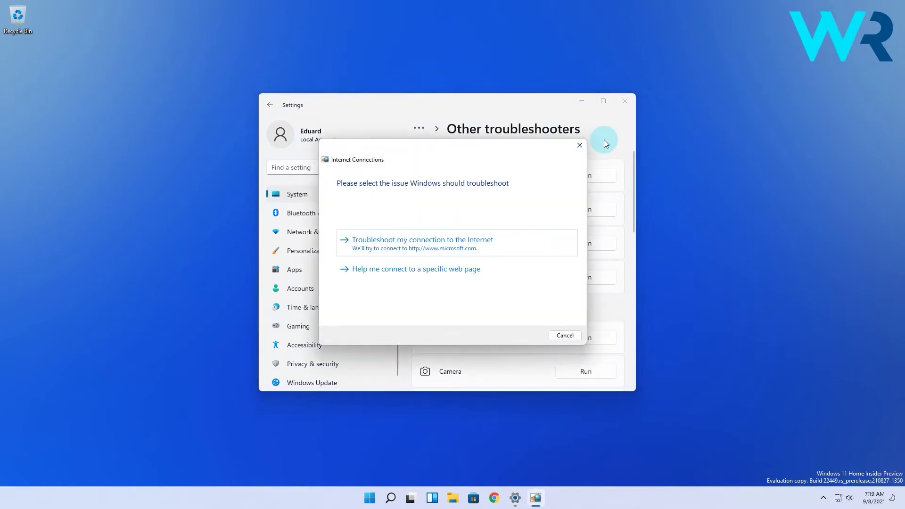
left_click(584, 149)
scroll(500, 237, "down", 1)
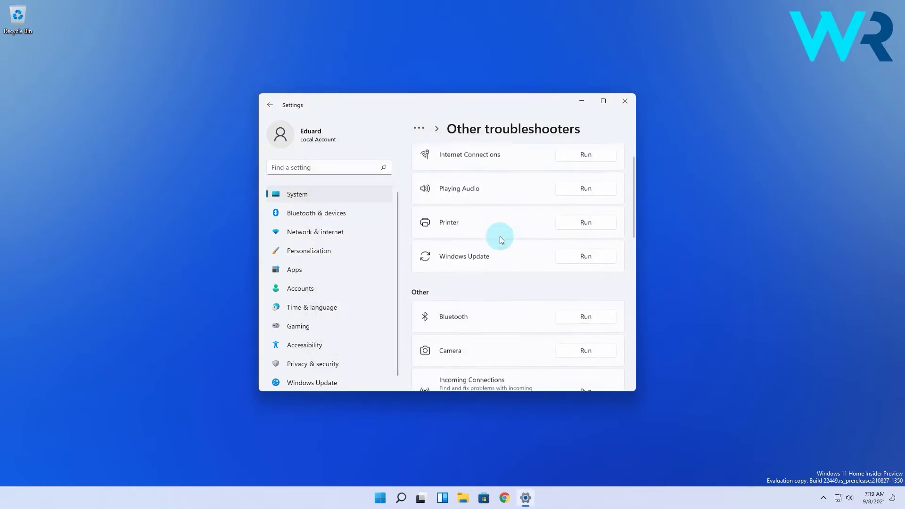
scroll(516, 244, "down", 3)
scroll(516, 243, "down", 1)
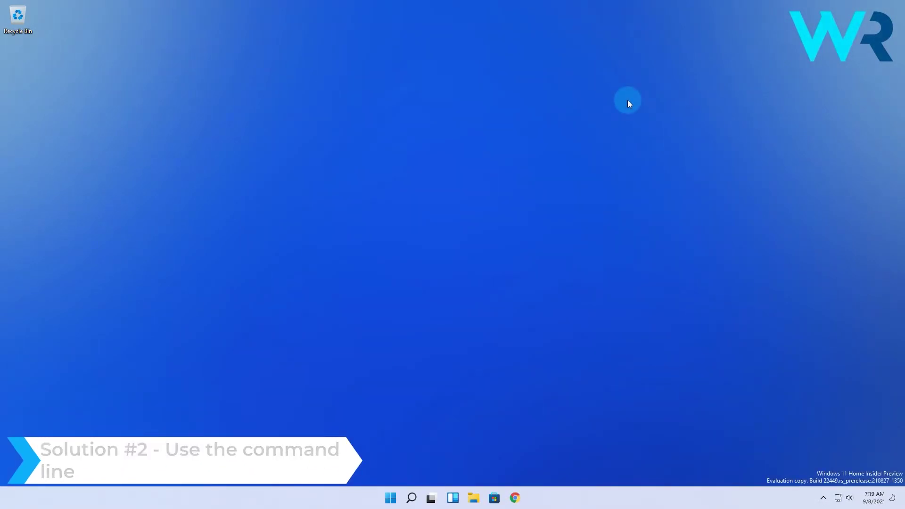
Step: Start an administrator Windows PowerShell from the Start button's quick links
right_click(389, 499)
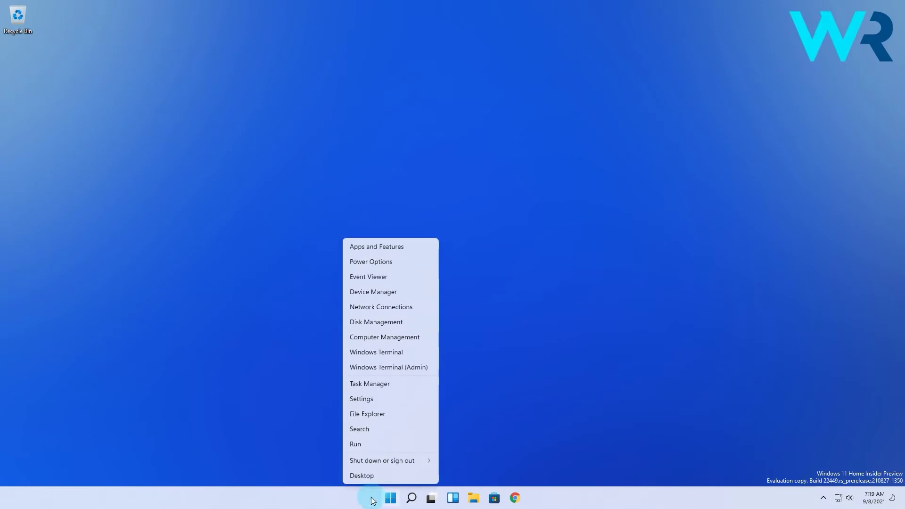
left_click(387, 371)
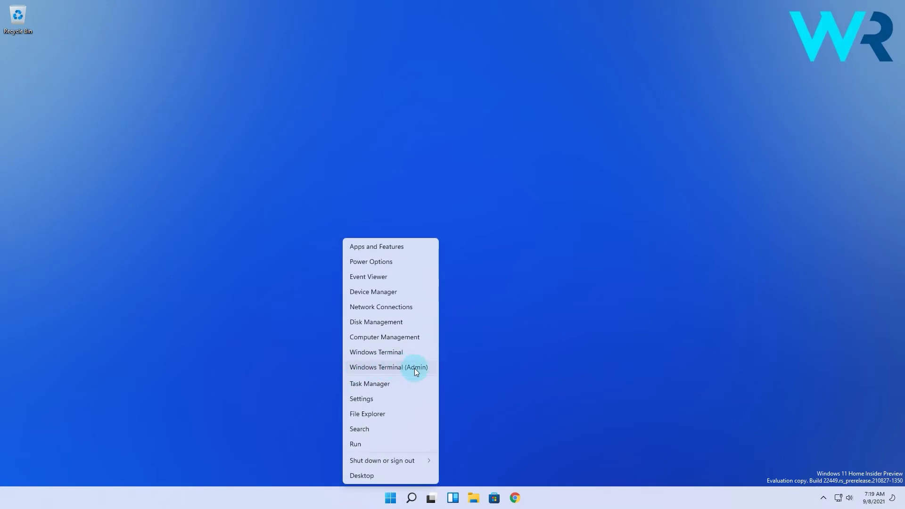
left_click(414, 369)
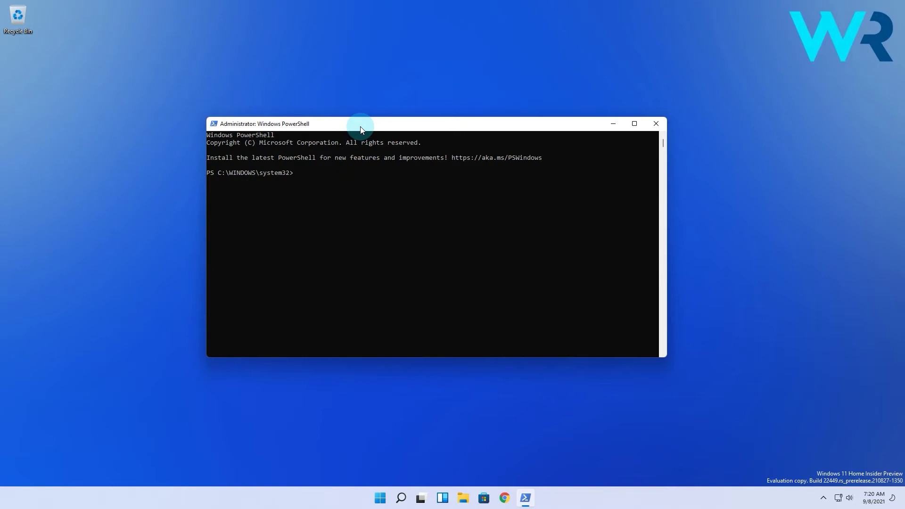
type("ipconfig ")
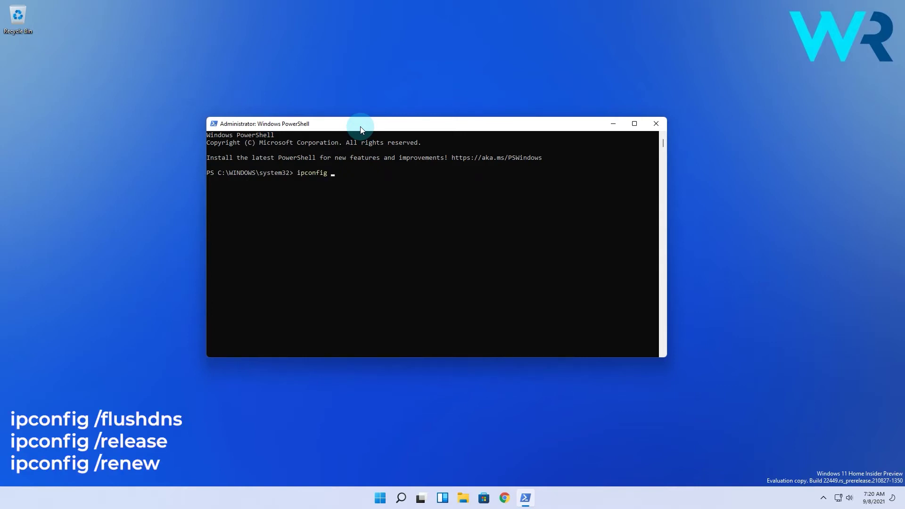
type("/flushdns")
Step: Run ipconfig /flushdns, ipconfig /release and ipconfig /renew in PowerShell
key("Return")
type("ipconfig /release")
key("Return")
type("ipconfig /renew")
key("Return")
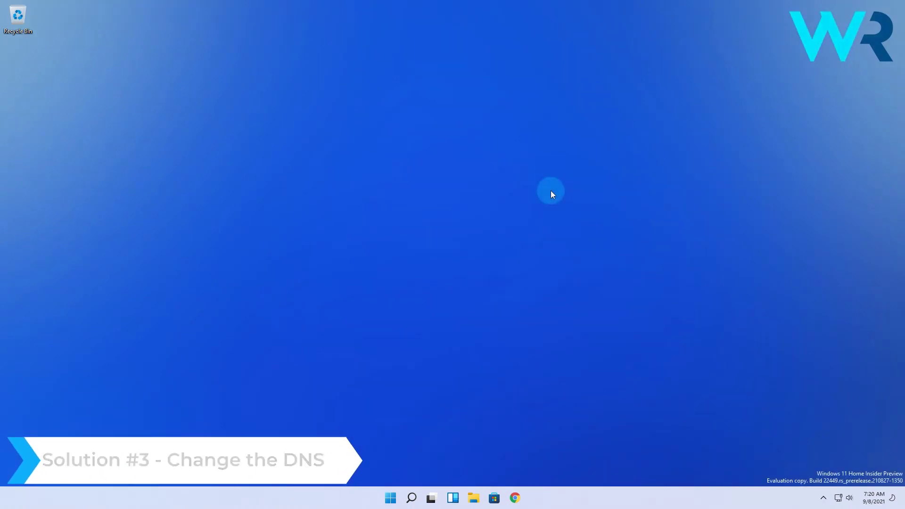
Step: Search for 'view network connections' and open the Network Connections window
left_click(412, 498)
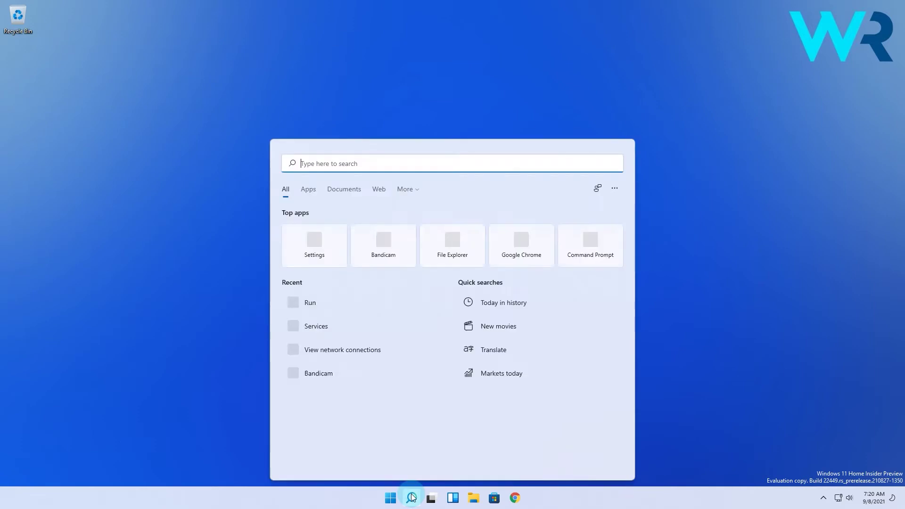
type("view network")
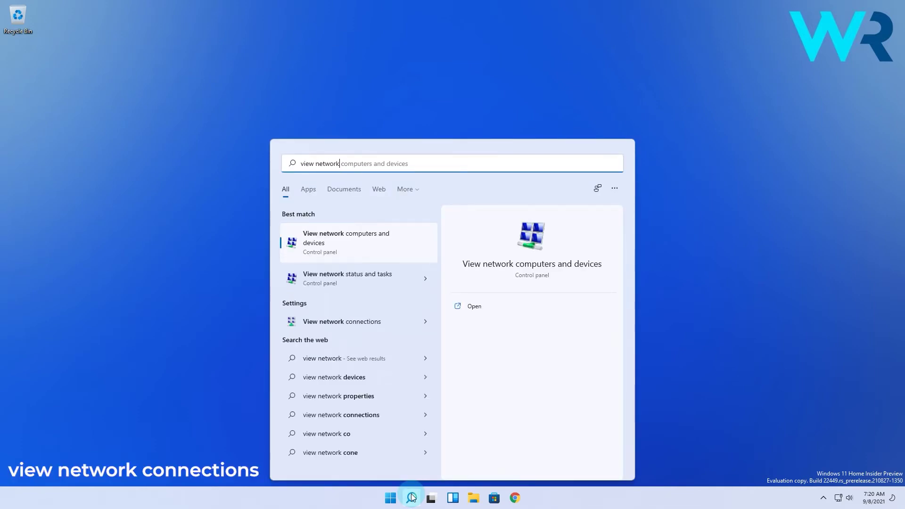
type(" connections")
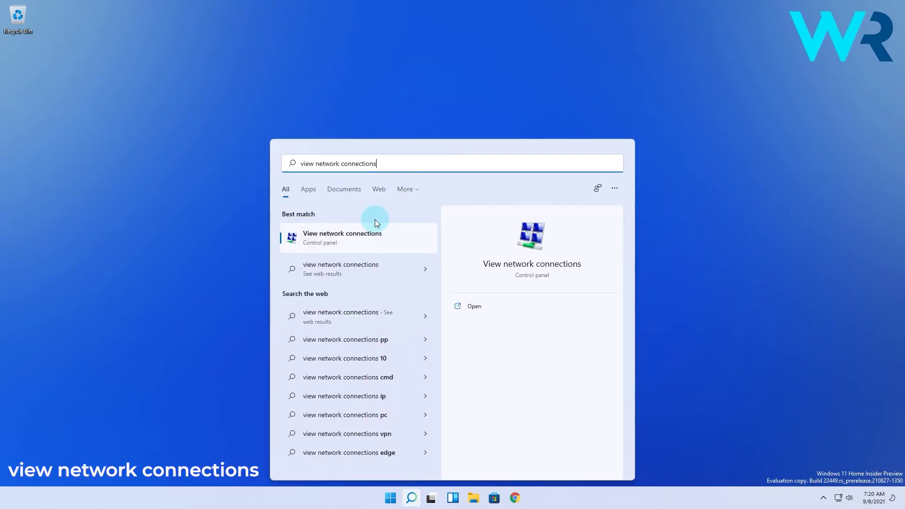
left_click(372, 229)
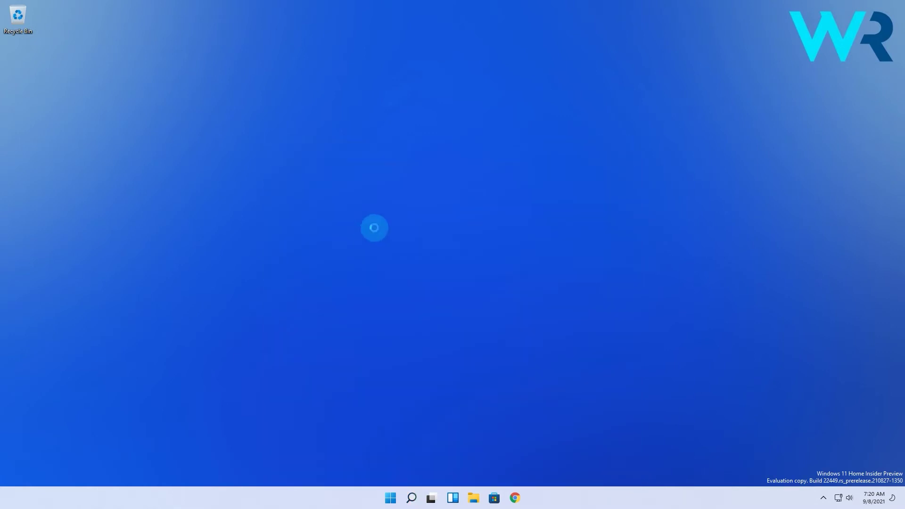
Step: Open Ethernet0's Properties and pick Internet Protocol Version 4 (TCP/IPv4)
left_click(264, 175)
right_click(264, 176)
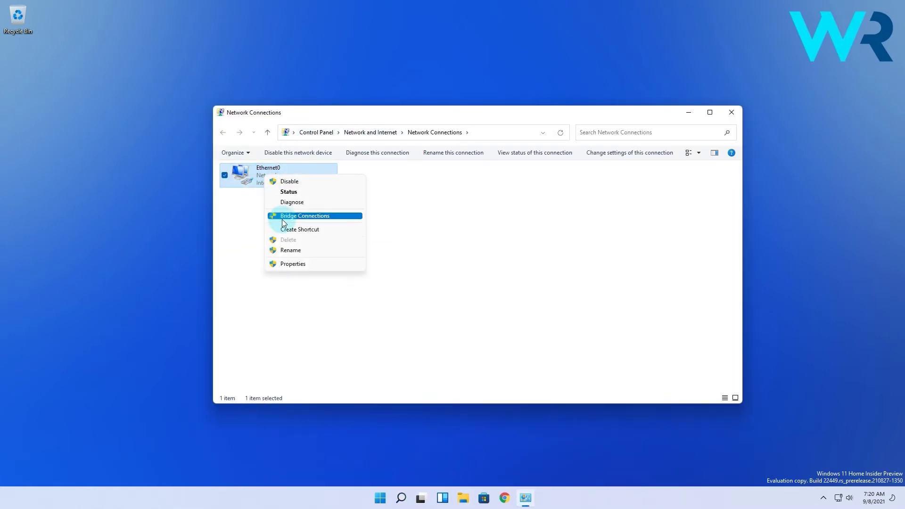
left_click(301, 265)
left_click_drag(316, 164, 460, 186)
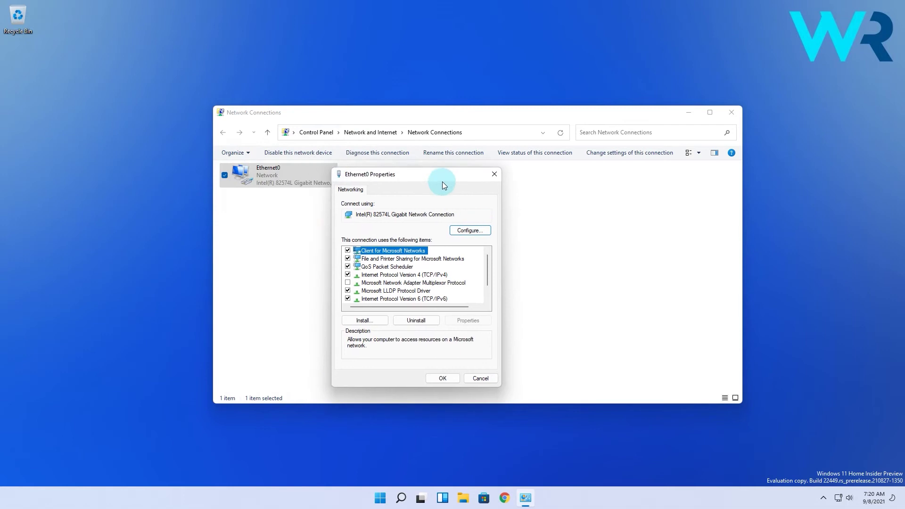
left_click(442, 282)
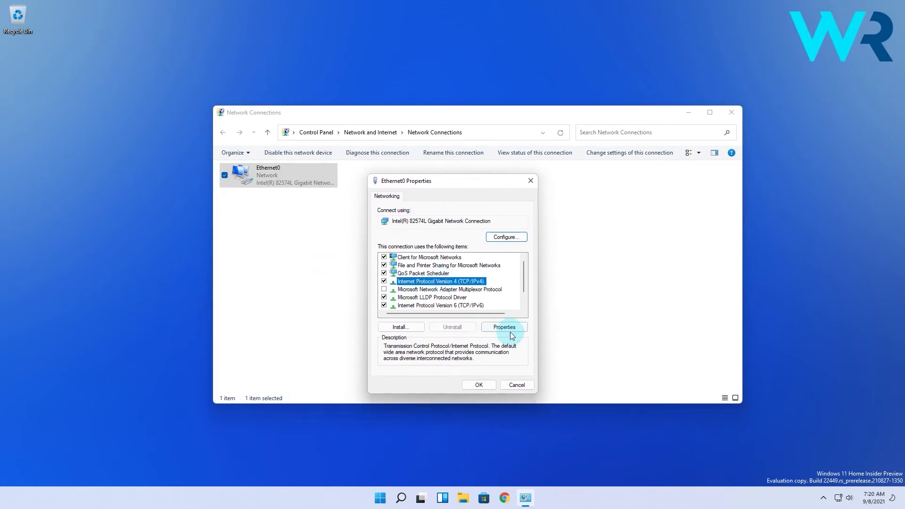
Step: Set Ethernet0's IPv4 DNS servers manually to 8.8.8.8 and 8.8.4.4
left_click(504, 327)
left_click_drag(479, 212, 451, 205)
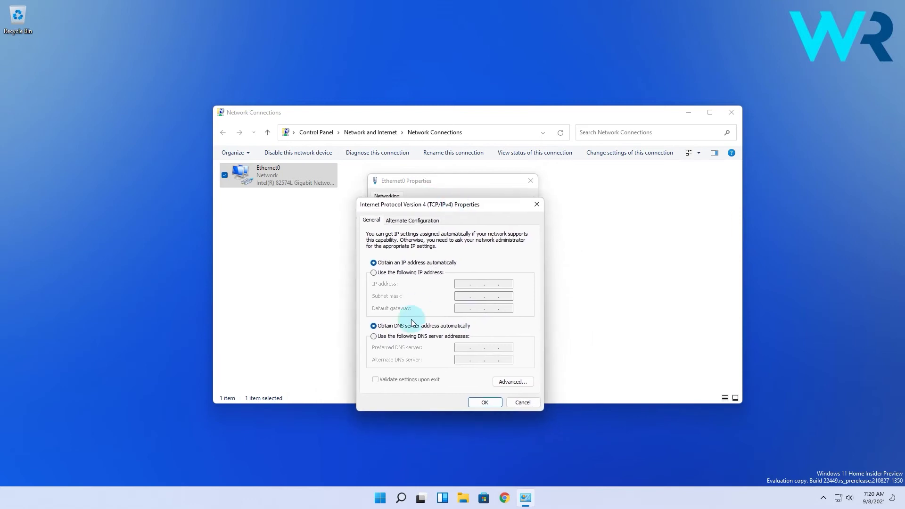
left_click(374, 337)
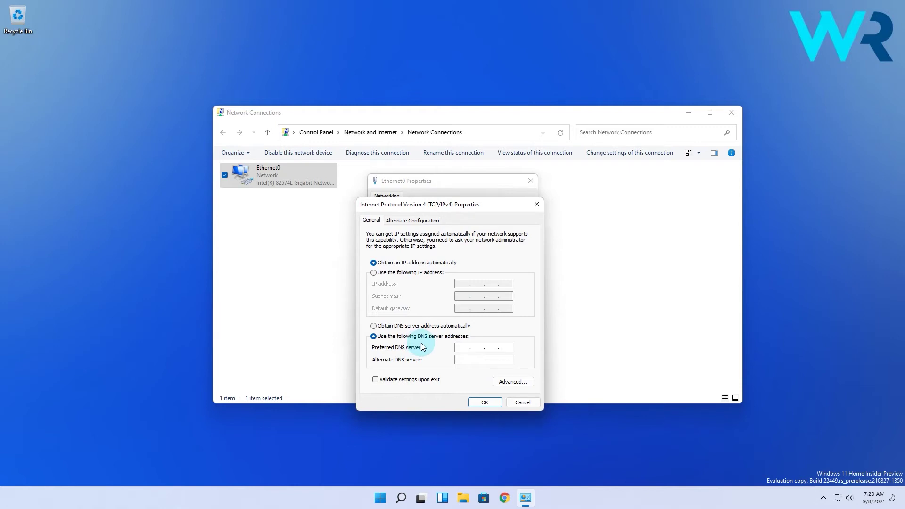
type("8.8.8.8")
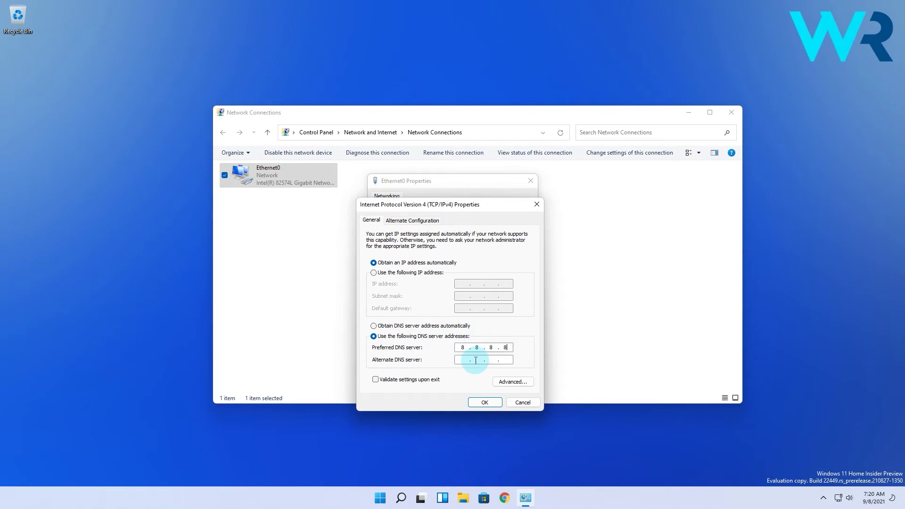
left_click(466, 360)
type("8.8.4.4")
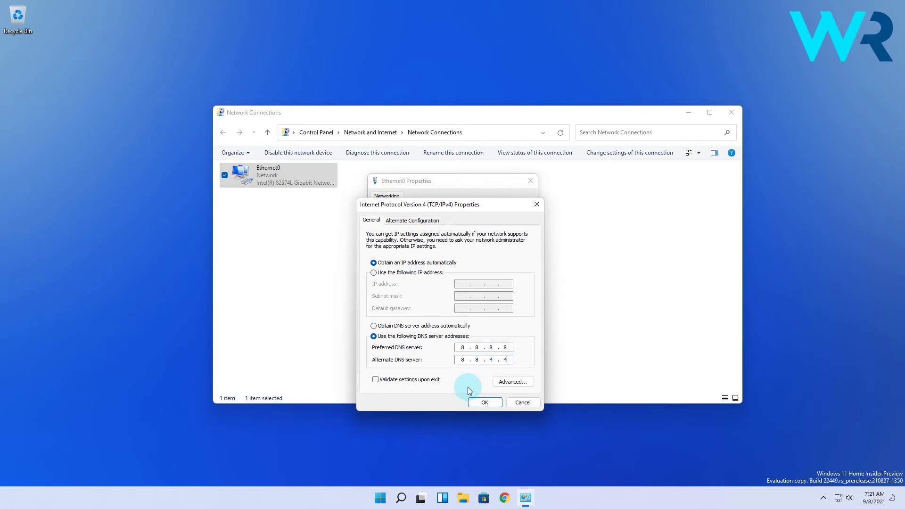
Step: Confirm IPv4, then set Ethernet0's IPv6 DNS servers manually to 8.8.8.8 and 8.8.4.4
left_click(485, 402)
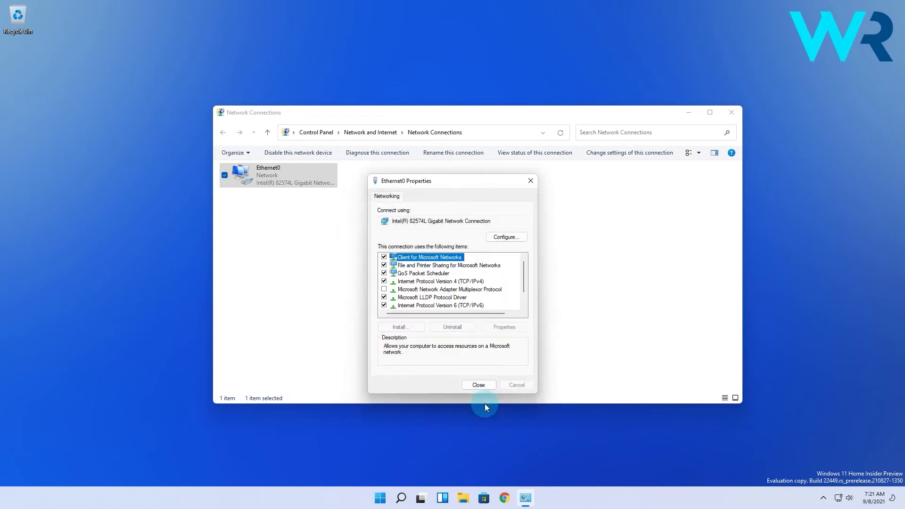
left_click(467, 305)
scroll(470, 298, "down", 1)
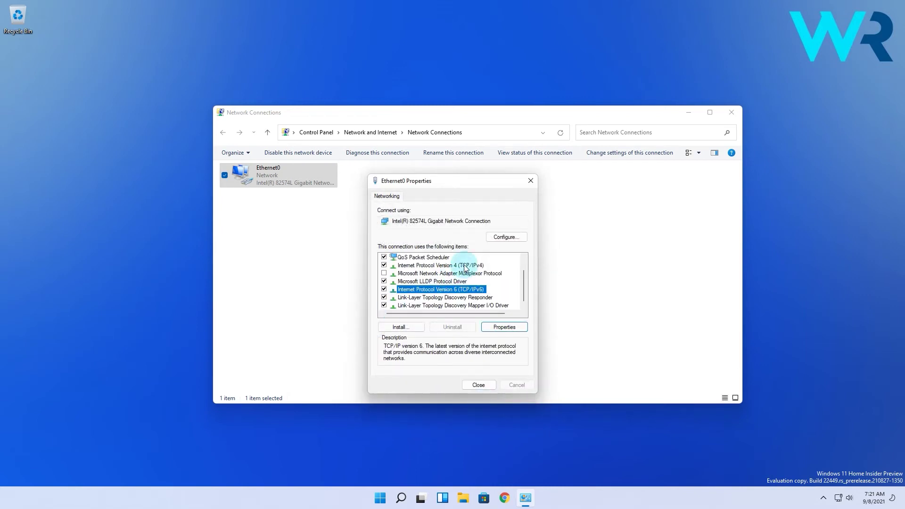
double_click(453, 289)
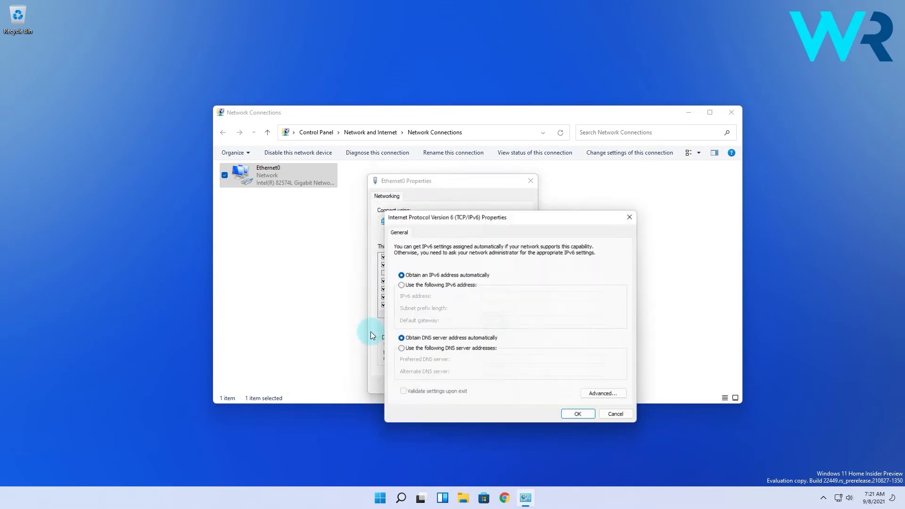
left_click(401, 348)
type("8.8.8.8")
left_click(513, 372)
type("8.8.4.4")
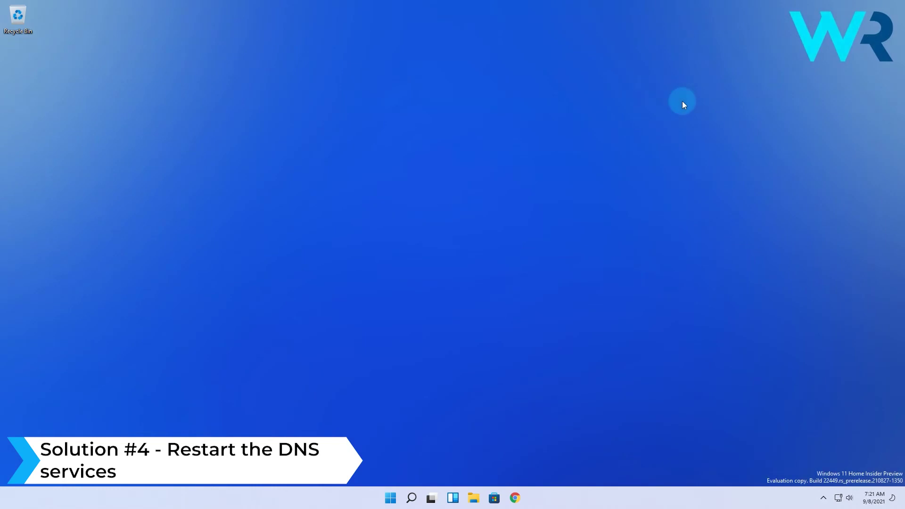
Step: Search for 'services' and launch the Services app
left_click(410, 498)
type("services")
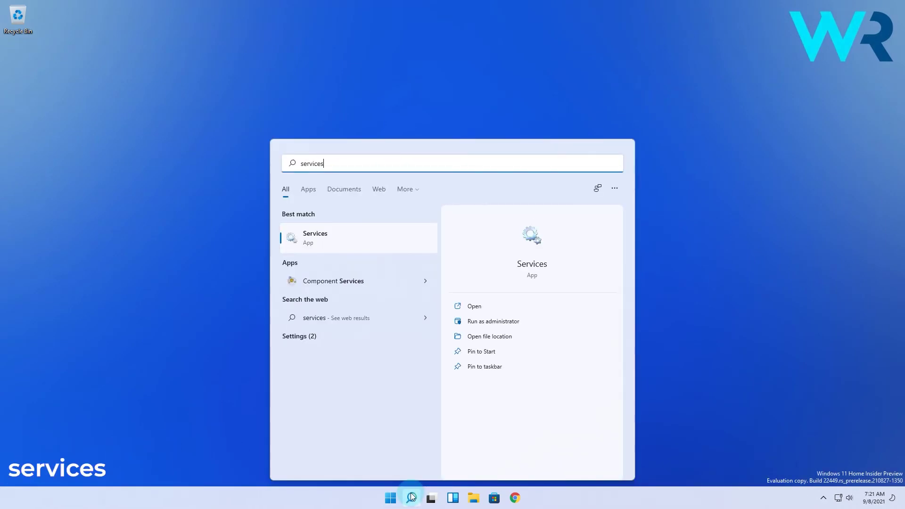
left_click(320, 239)
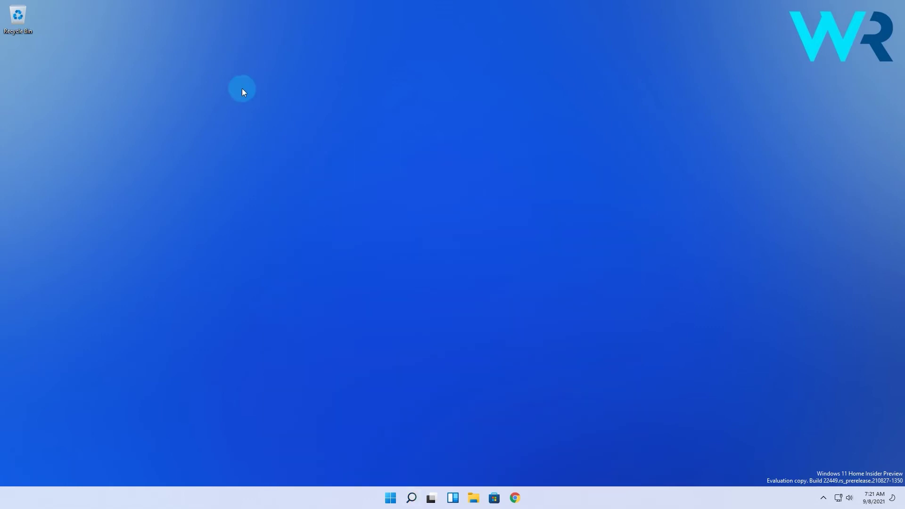
scroll(428, 297, "down", 5)
scroll(442, 315, "down", 5)
scroll(449, 315, "down", 2)
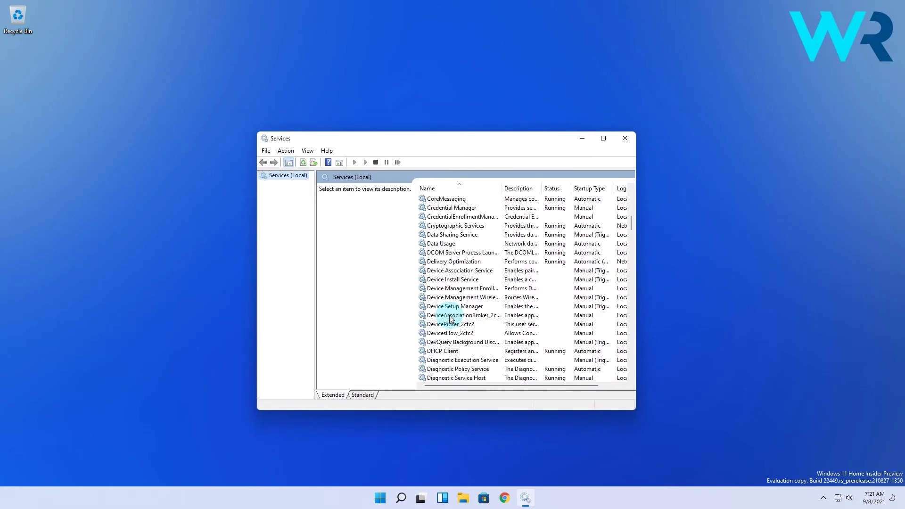
scroll(453, 318, "down", 1)
Step: Restart the DHCP Client service, then the DNS Client service
left_click(462, 324)
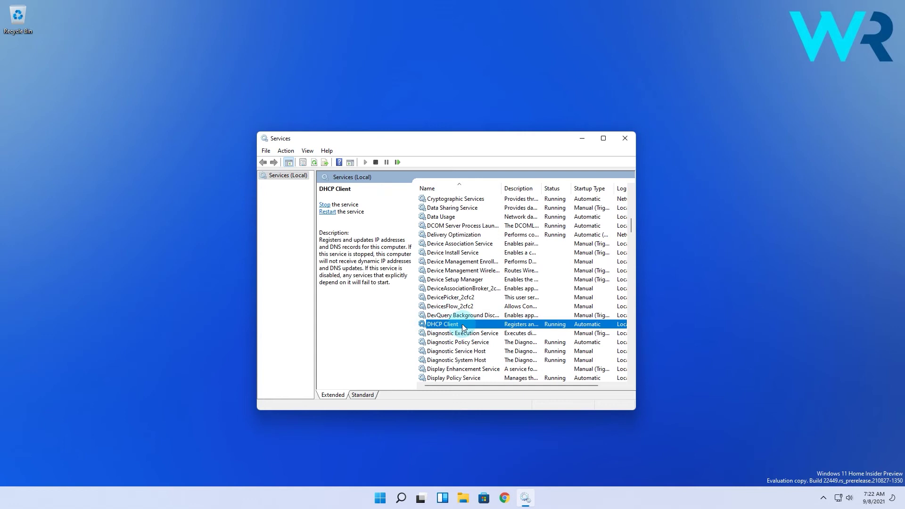
right_click(461, 324)
left_click(487, 372)
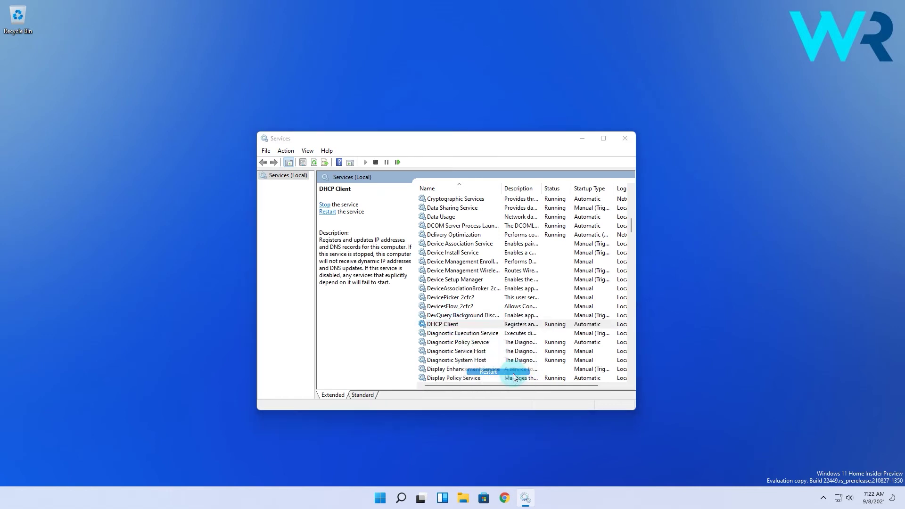
scroll(449, 318, "down", 2)
scroll(442, 325, "down", 1)
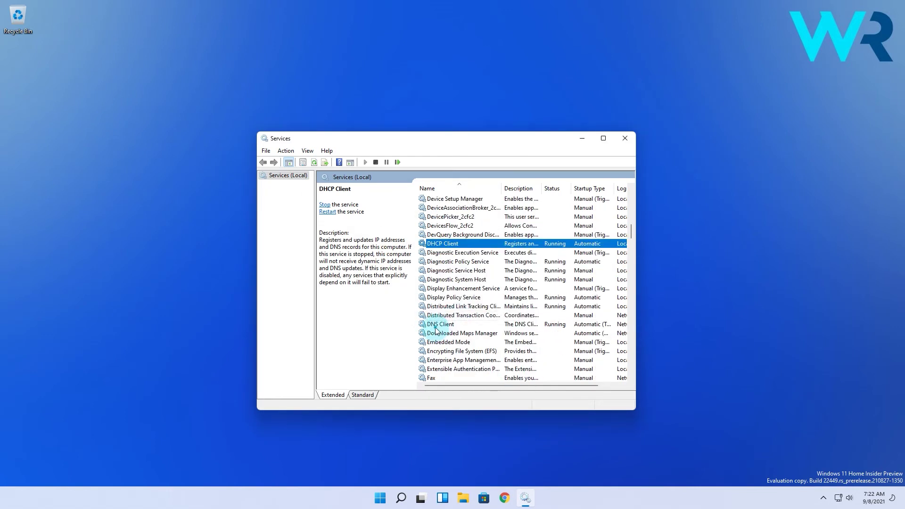
left_click(456, 326)
right_click(465, 324)
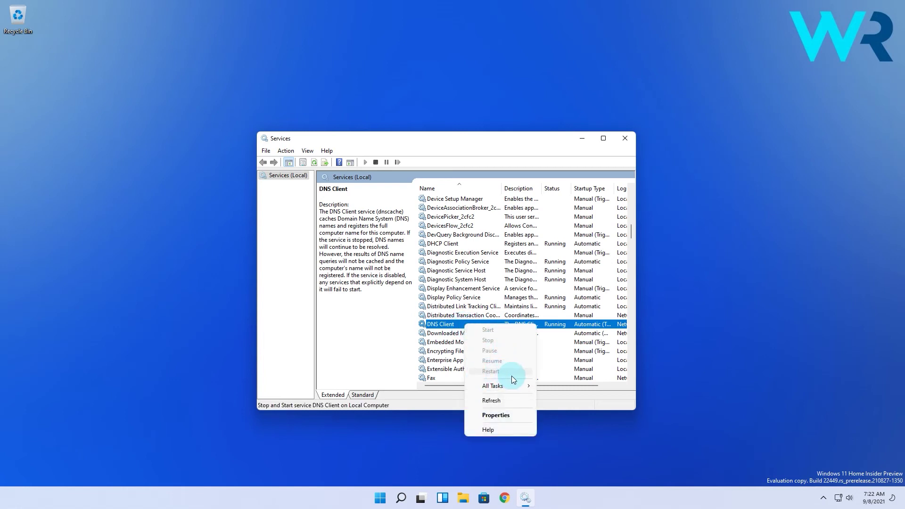
left_click(634, 159)
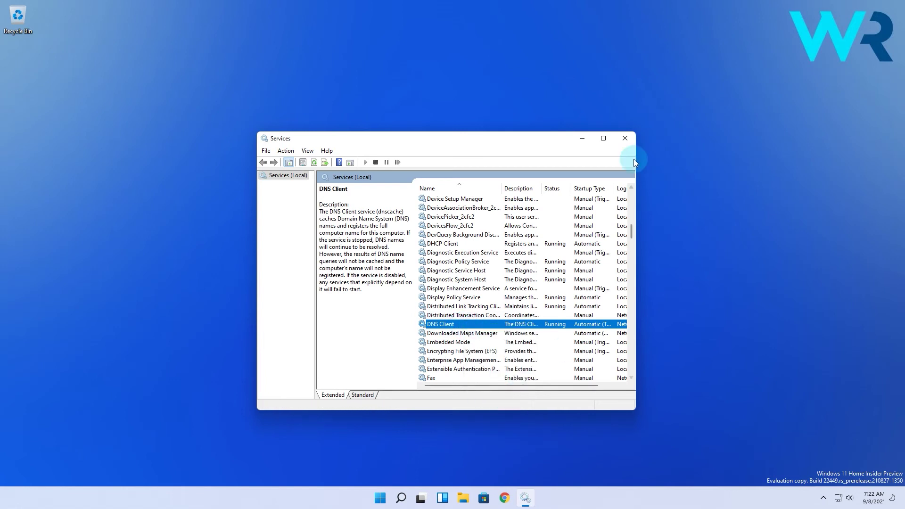
Step: Close Services, open Internet Options and reach the LAN settings under Connections
left_click(626, 138)
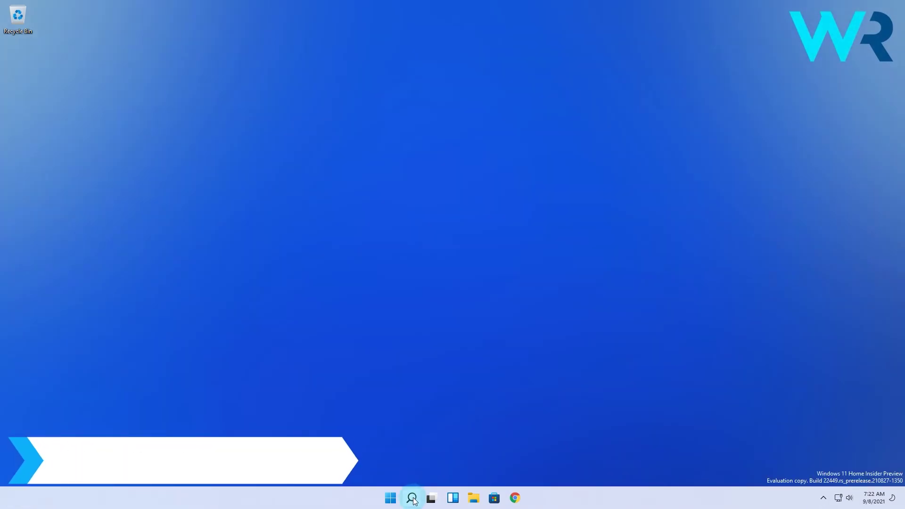
left_click(410, 498)
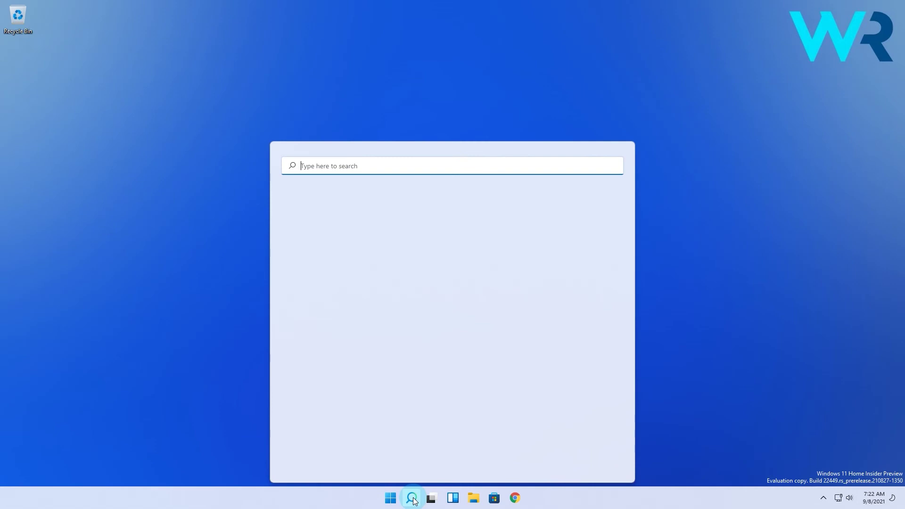
type("internet properties")
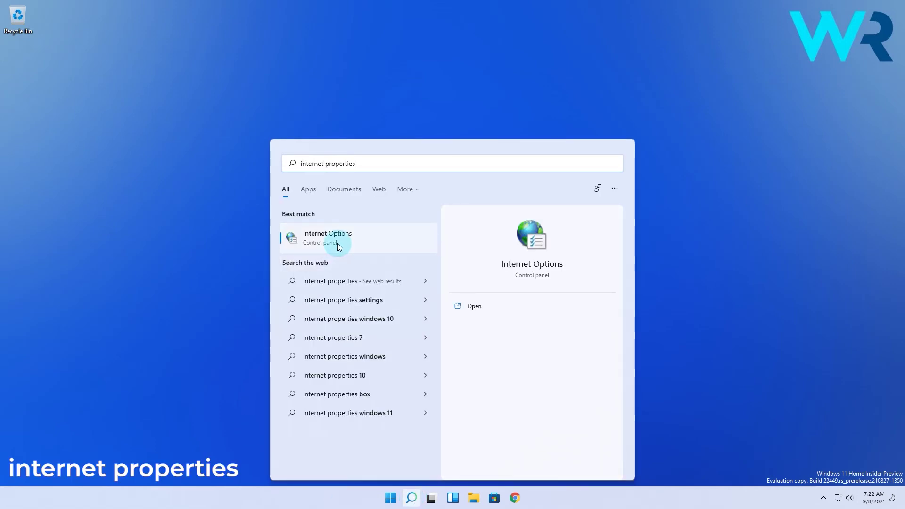
left_click(341, 232)
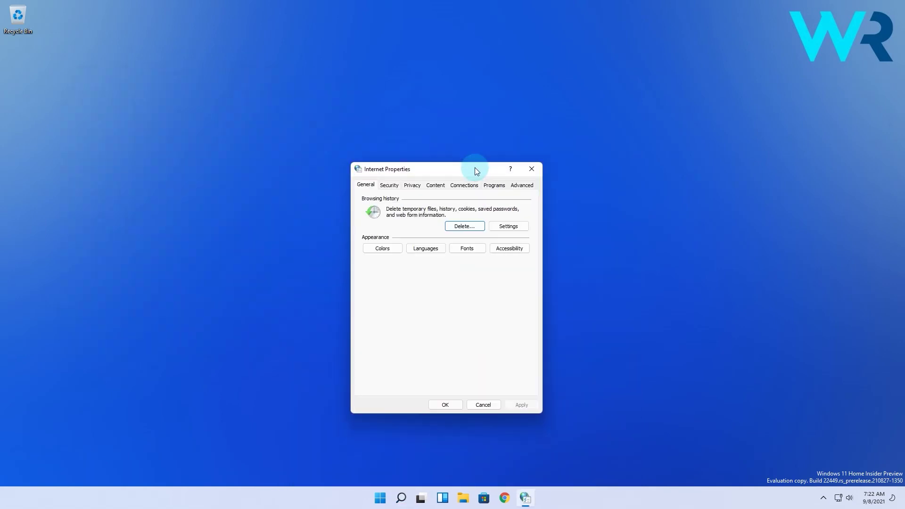
left_click(463, 185)
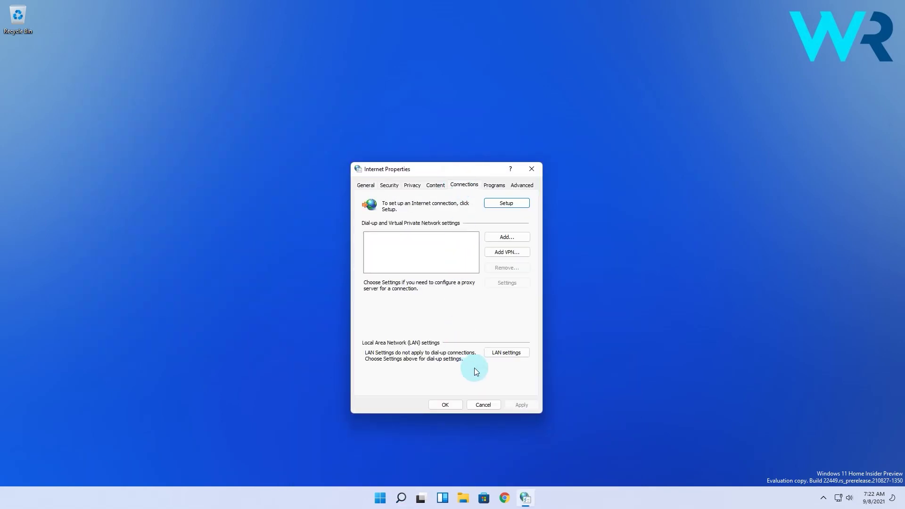
left_click(510, 355)
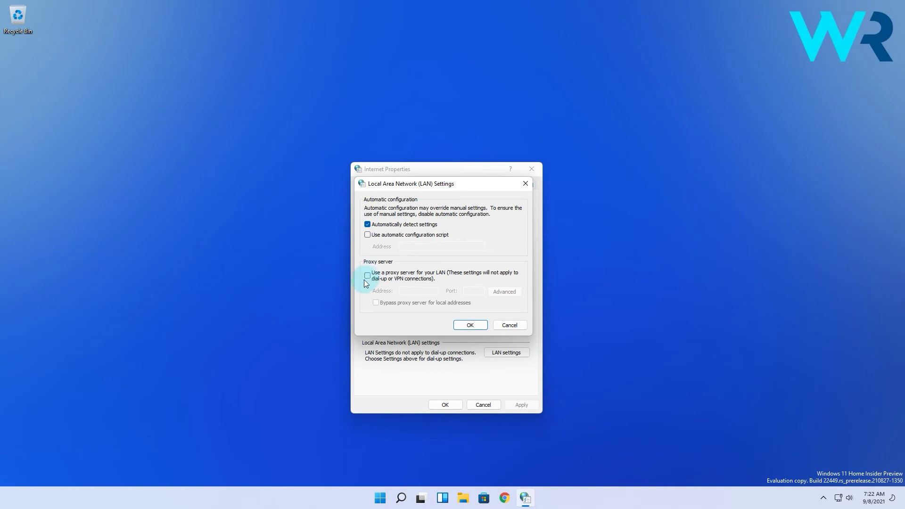
Step: Leave 'Use a proxy server for your LAN' unchecked and confirm the LAN settings
left_click(368, 276)
left_click(367, 275)
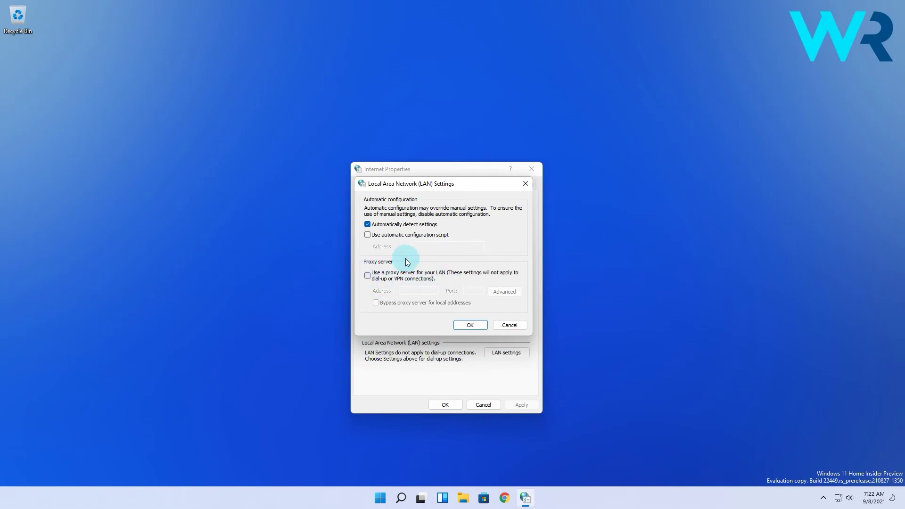
left_click(470, 325)
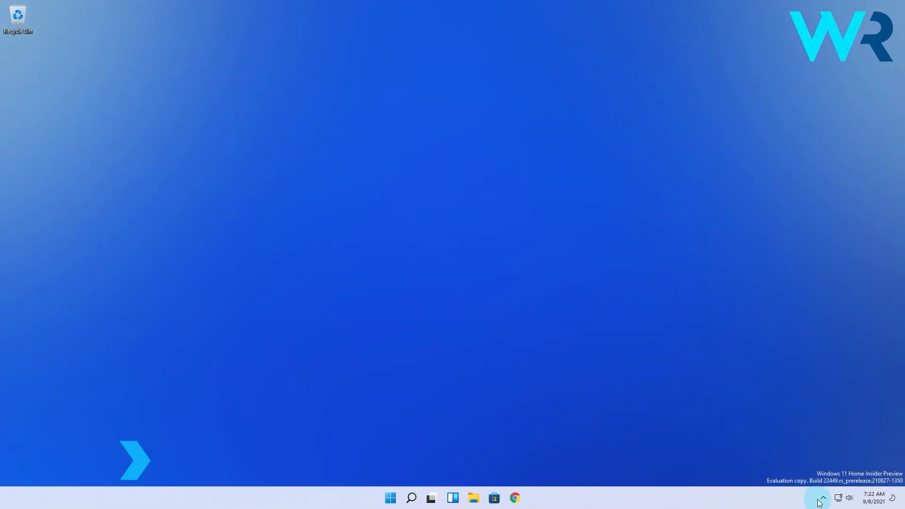
Step: From the tray's Avast icon, disable Avast shields for 10 minutes
left_click(823, 498)
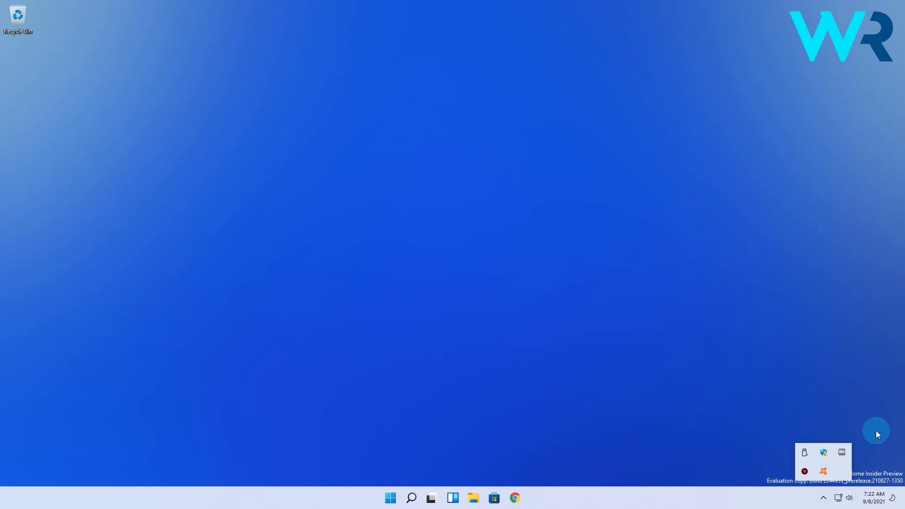
right_click(824, 472)
mouse_move(835, 405)
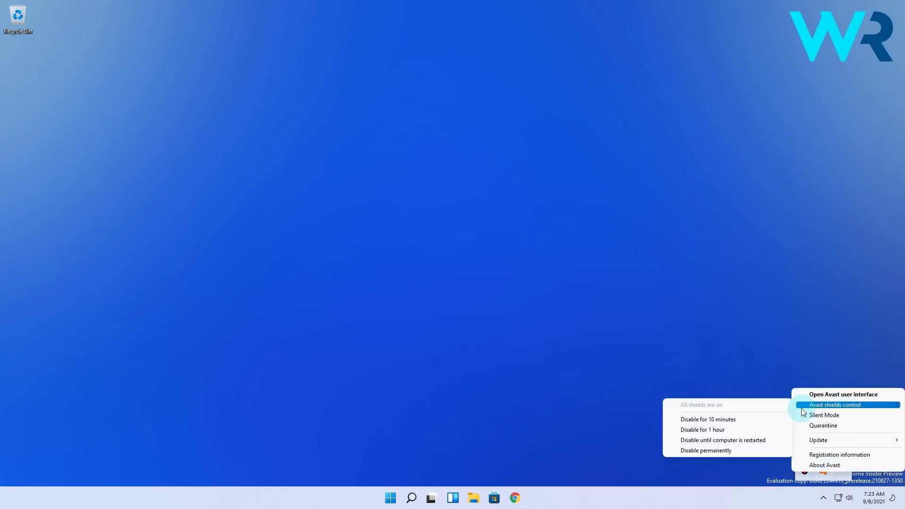
left_click(729, 421)
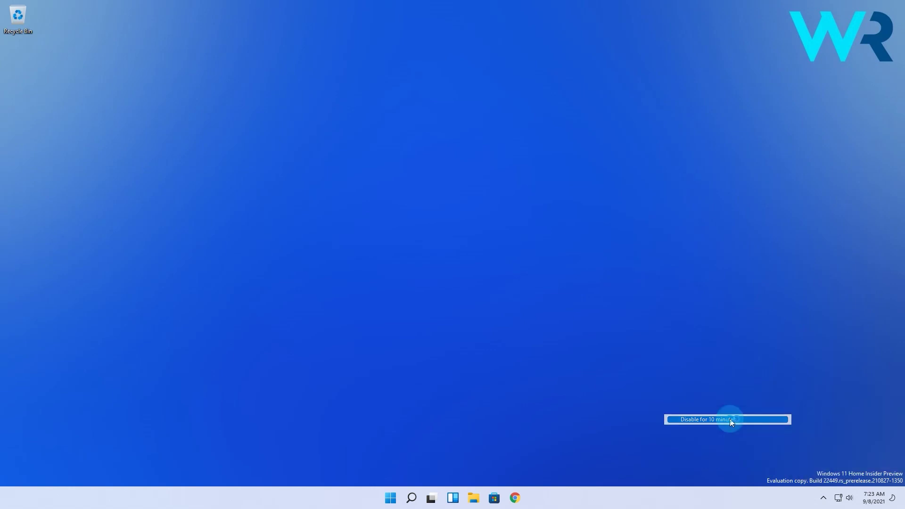